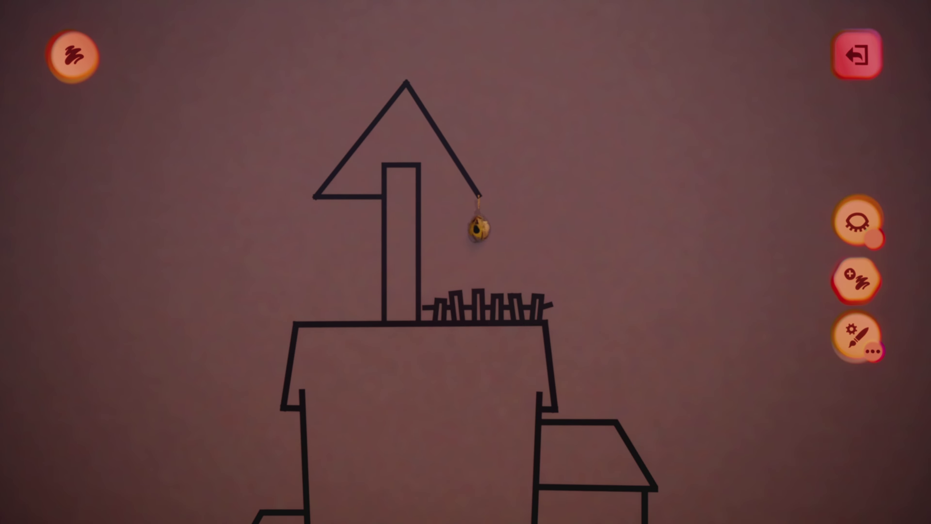
Step: Draw the black outlines of the tower, its triangular roofs, the attic window and the main wall's tall window
{"action": "mouse_move", "coordinate": [420, 229]}
{"action": "left_mouse_down"}
{"action": "mouse_move", "coordinate": [478, 229]}
{"action": "mouse_move", "coordinate": [436, 145]}
{"action": "left_mouse_up"}
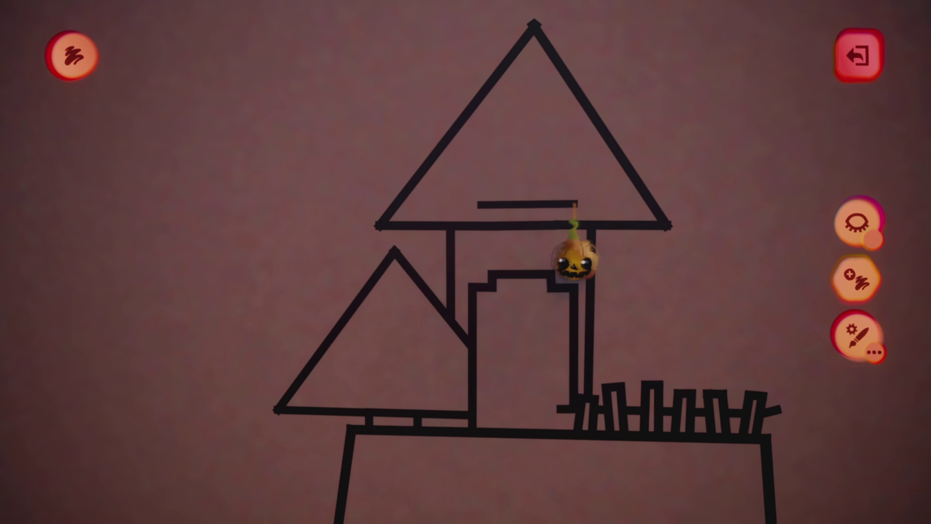
{"action": "left_click_drag", "start_coordinate": [480, 167], "coordinate": [476, 205]}
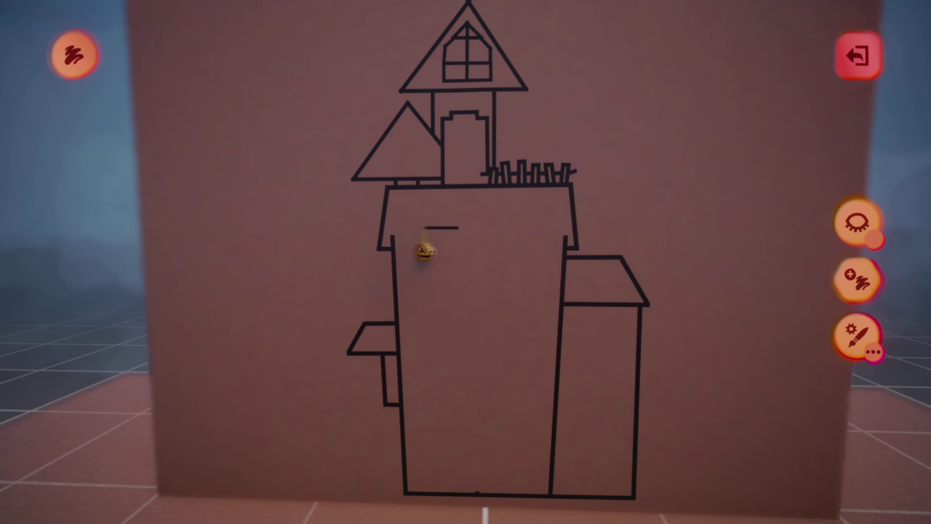
{"action": "left_click_drag", "start_coordinate": [424, 229], "coordinate": [425, 315]}
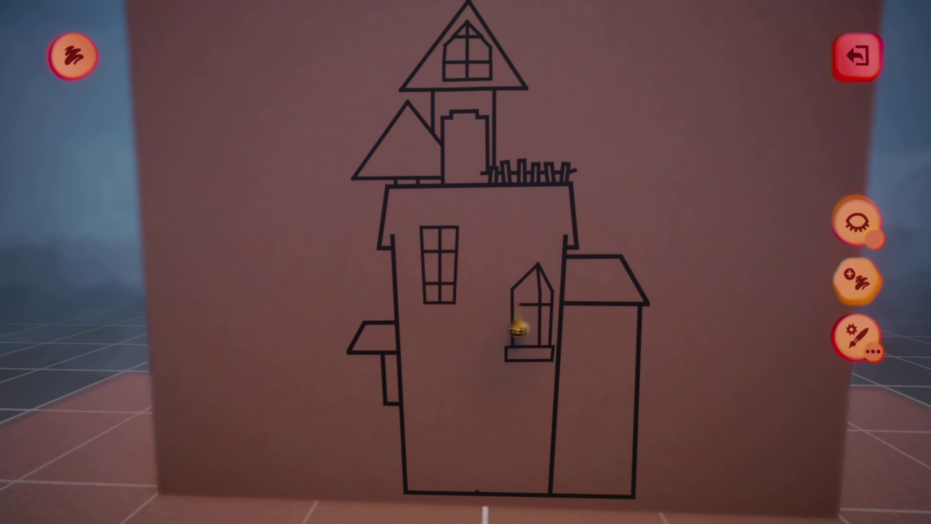
Step: Draw a thick gabled hood around the pointed window on the main wall
{"action": "scroll", "coordinate": [515, 348], "scroll_direction": "up", "scroll_amount": 5}
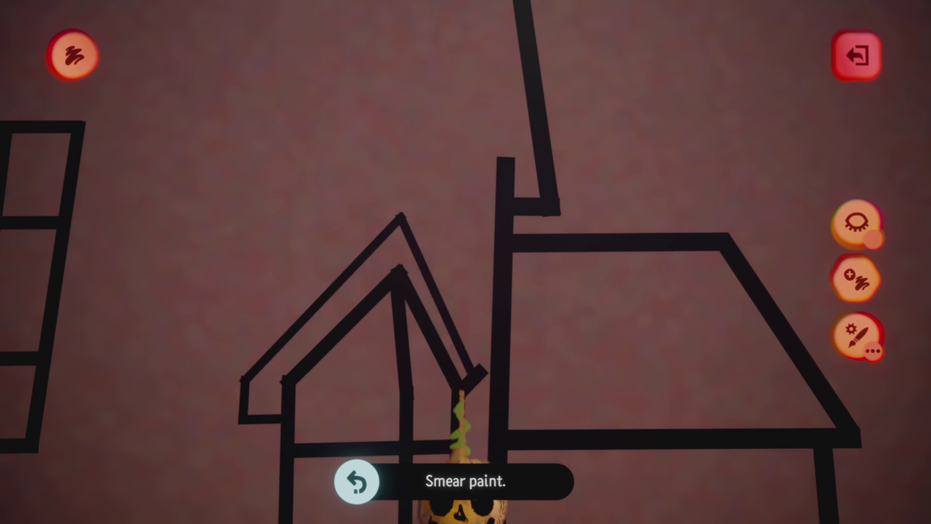
{"action": "mouse_move", "coordinate": [480, 370]}
{"action": "left_mouse_down"}
{"action": "mouse_move", "coordinate": [441, 247]}
{"action": "mouse_move", "coordinate": [400, 212]}
{"action": "mouse_move", "coordinate": [313, 273]}
{"action": "mouse_move", "coordinate": [240, 382]}
{"action": "left_mouse_up"}
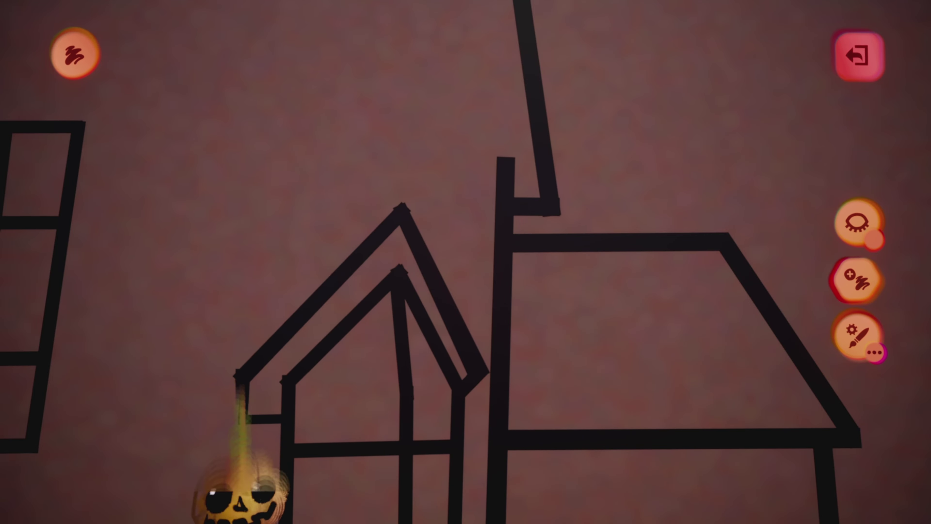
{"action": "scroll", "coordinate": [240, 423], "scroll_direction": "down", "scroll_amount": 5}
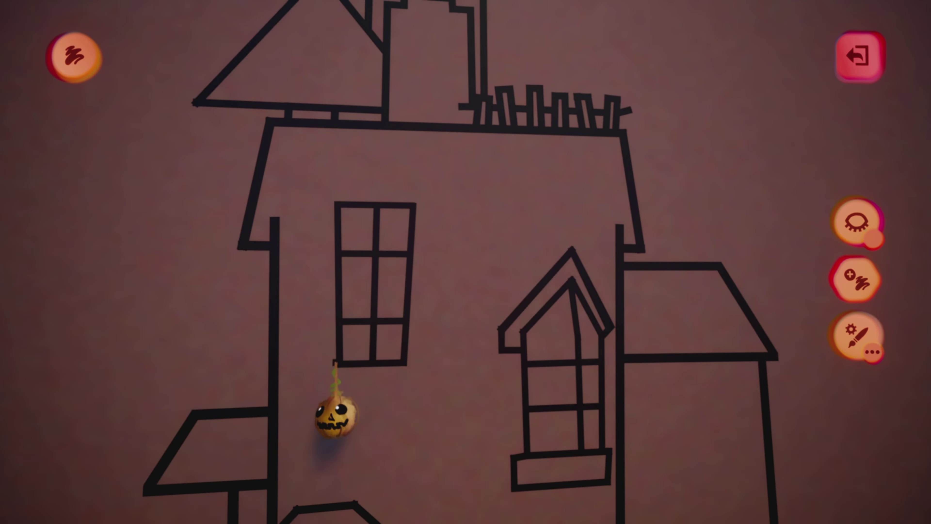
Step: Outline the tall window's sill and the pointed front door, and add short black detail lines to the walls
{"action": "scroll", "coordinate": [428, 413], "scroll_direction": "down", "scroll_amount": 5}
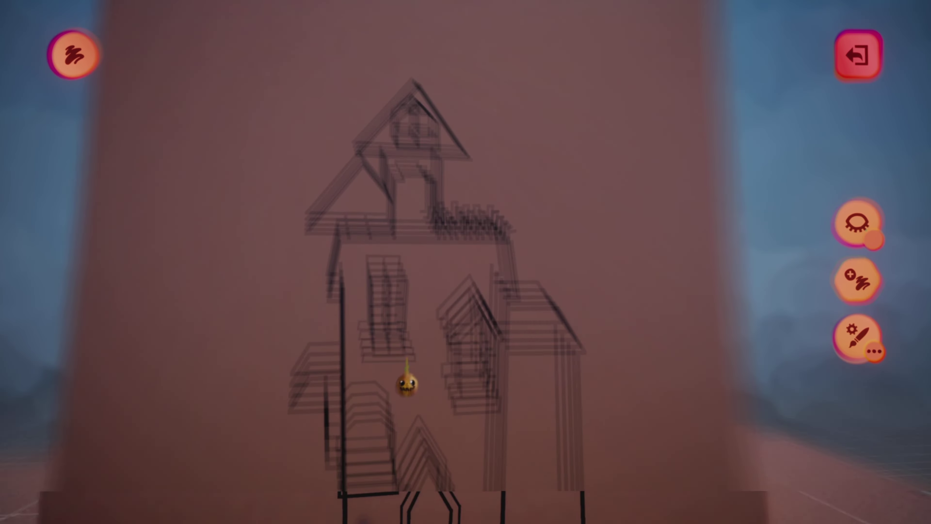
{"action": "scroll", "coordinate": [366, 279], "scroll_direction": "up", "scroll_amount": 5}
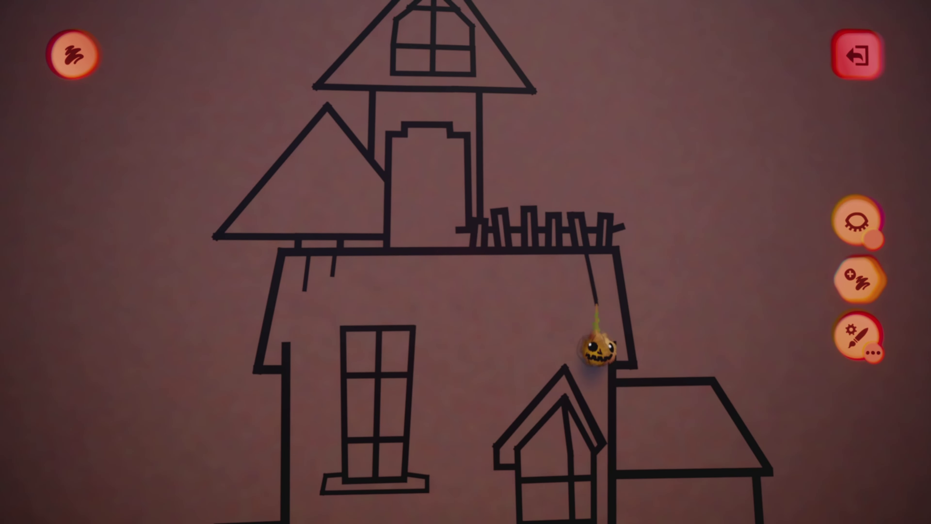
{"action": "scroll", "coordinate": [476, 308], "scroll_direction": "down", "scroll_amount": 5}
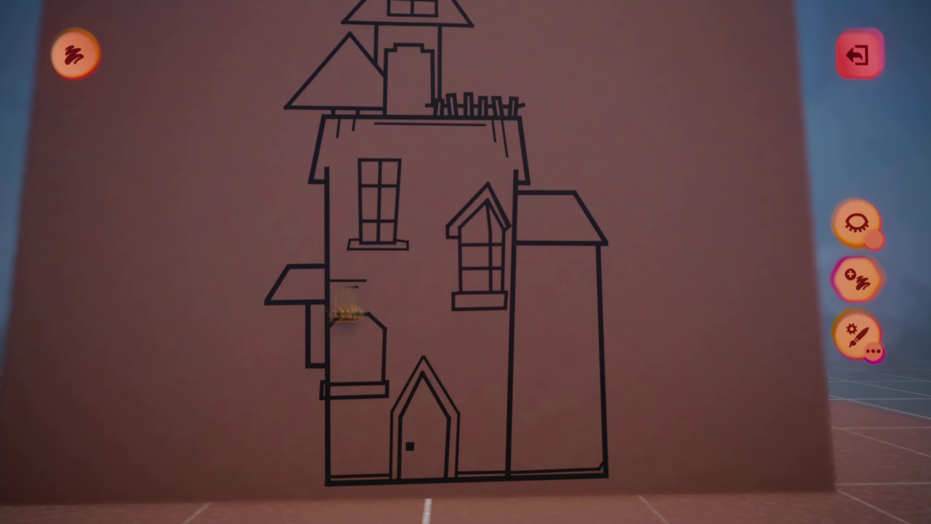
{"action": "scroll", "coordinate": [437, 378], "scroll_direction": "up", "scroll_amount": 5}
{"action": "scroll", "coordinate": [460, 385], "scroll_direction": "down", "scroll_amount": 5}
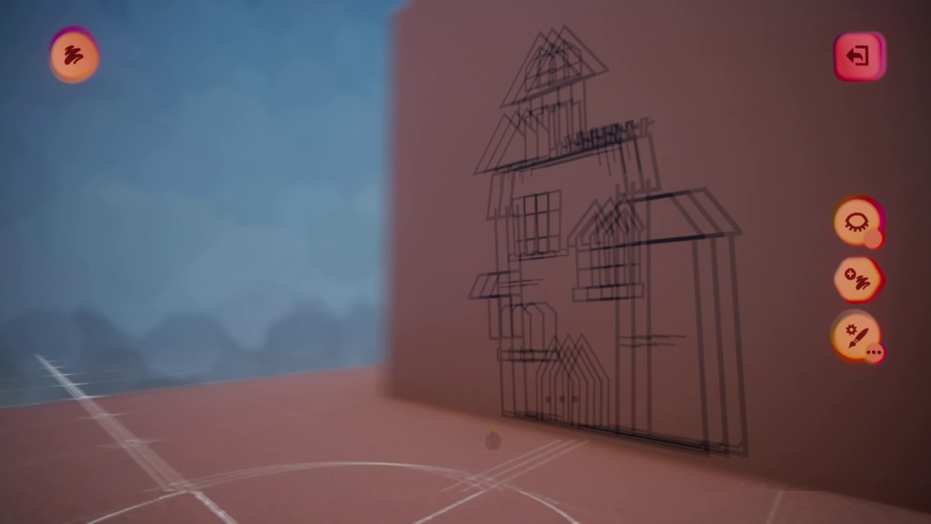
Step: Paint dark blue inside the outlines of the main roof edge, the side annex and the house walls
{"action": "scroll", "coordinate": [493, 438], "scroll_direction": "up", "scroll_amount": 5}
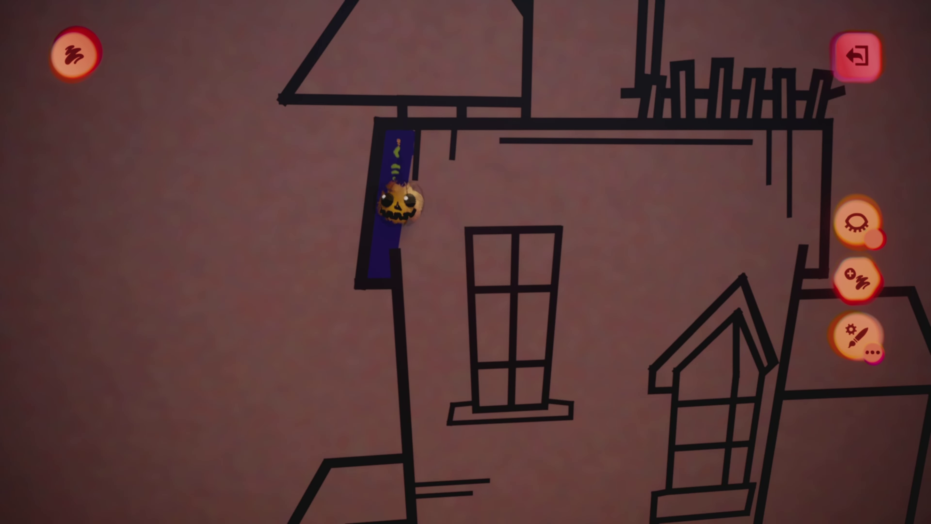
{"action": "mouse_move", "coordinate": [399, 204]}
{"action": "left_mouse_down"}
{"action": "mouse_move", "coordinate": [462, 193]}
{"action": "mouse_move", "coordinate": [482, 312]}
{"action": "left_mouse_up"}
{"action": "scroll", "coordinate": [482, 311], "scroll_direction": "down", "scroll_amount": 5}
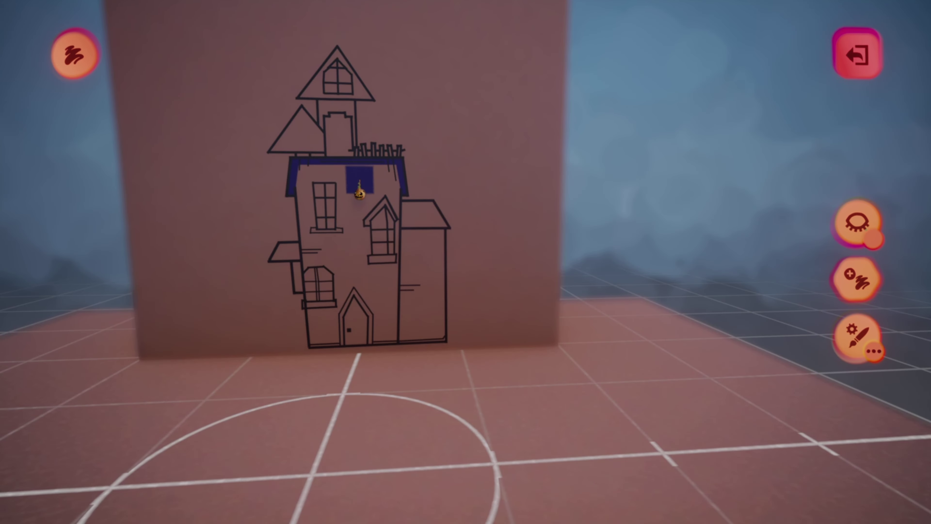
{"action": "scroll", "coordinate": [415, 255], "scroll_direction": "up", "scroll_amount": 3}
{"action": "mouse_move", "coordinate": [425, 256]}
{"action": "left_mouse_down"}
{"action": "mouse_move", "coordinate": [416, 255]}
{"action": "mouse_move", "coordinate": [419, 362]}
{"action": "mouse_move", "coordinate": [341, 387]}
{"action": "left_mouse_up"}
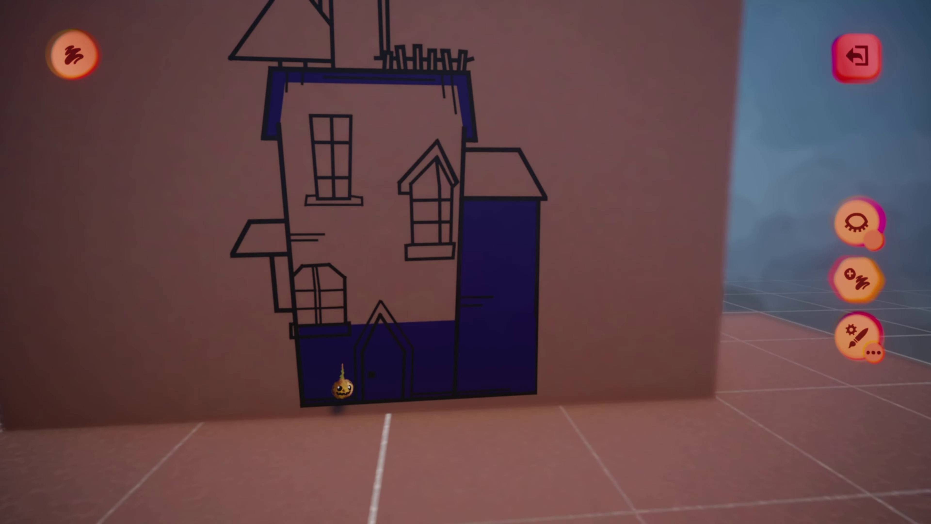
{"action": "scroll", "coordinate": [420, 382], "scroll_direction": "down", "scroll_amount": 5}
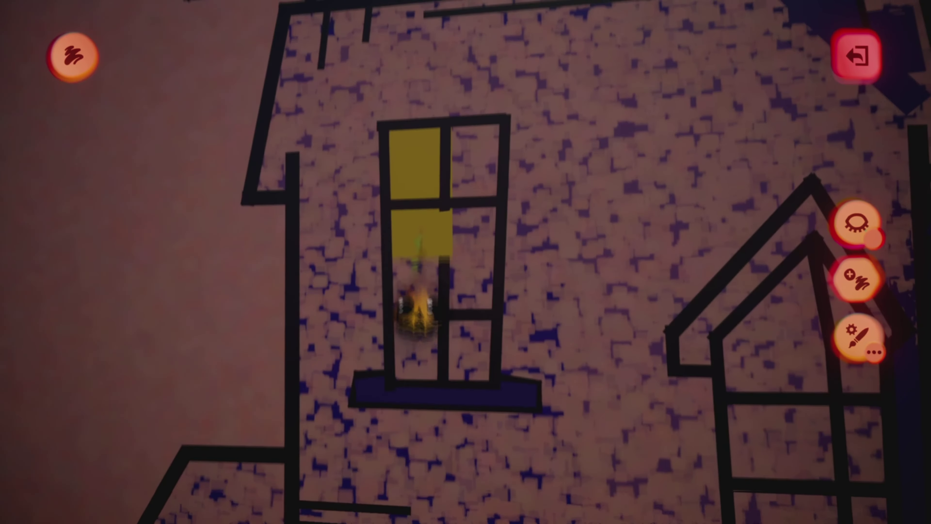
Step: Paint the panes of the tall upper window yellow behind its black frame
{"action": "left_click_drag", "start_coordinate": [415, 357], "coordinate": [406, 151]}
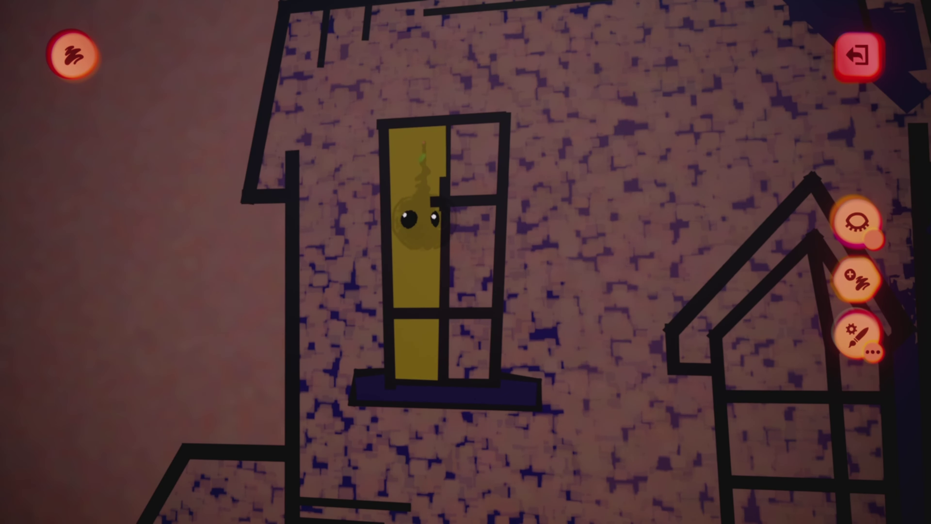
{"action": "scroll", "coordinate": [422, 154], "scroll_direction": "up", "scroll_amount": 5}
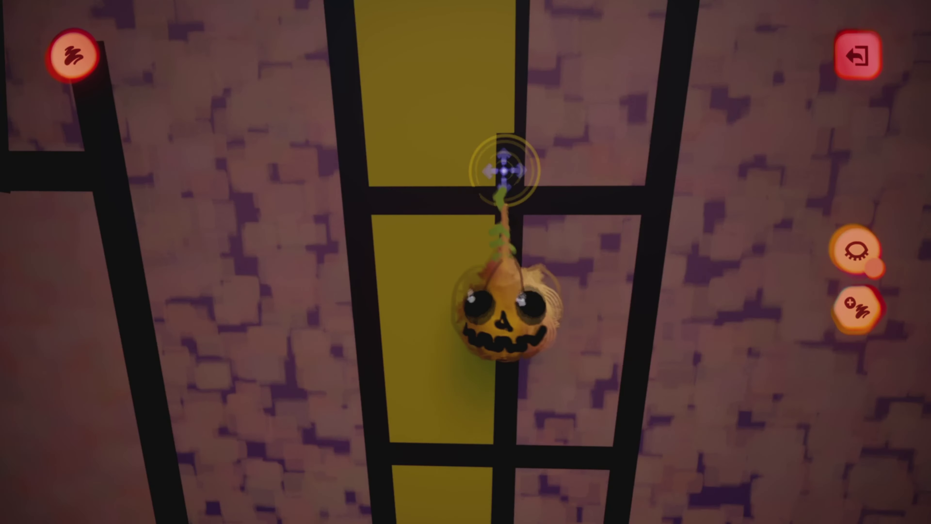
{"action": "scroll", "coordinate": [504, 170], "scroll_direction": "down", "scroll_amount": 5}
{"action": "left_click_drag", "start_coordinate": [530, 183], "coordinate": [532, 354]}
{"action": "scroll", "coordinate": [535, 355], "scroll_direction": "up", "scroll_amount": 3}
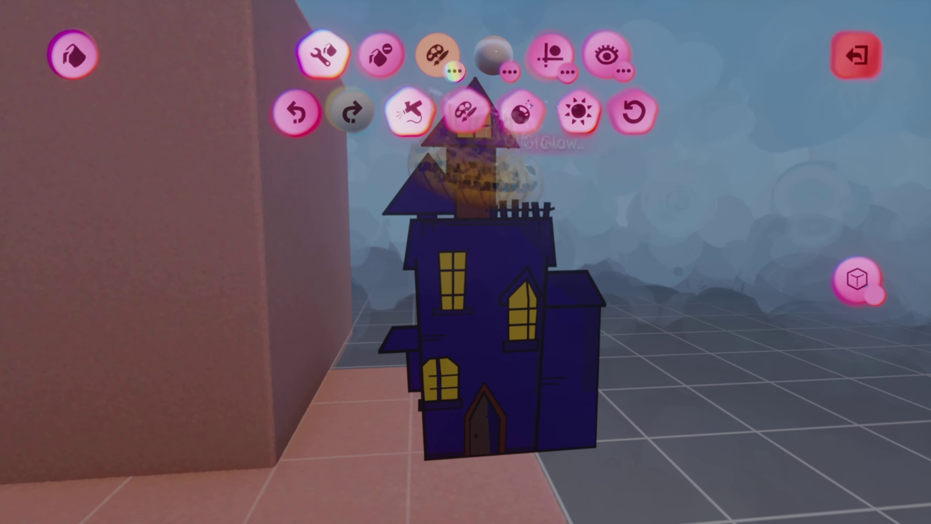
Step: Try tinting the painted house black, undo the tint and finish editing the painting
{"action": "left_click", "coordinate": [465, 111]}
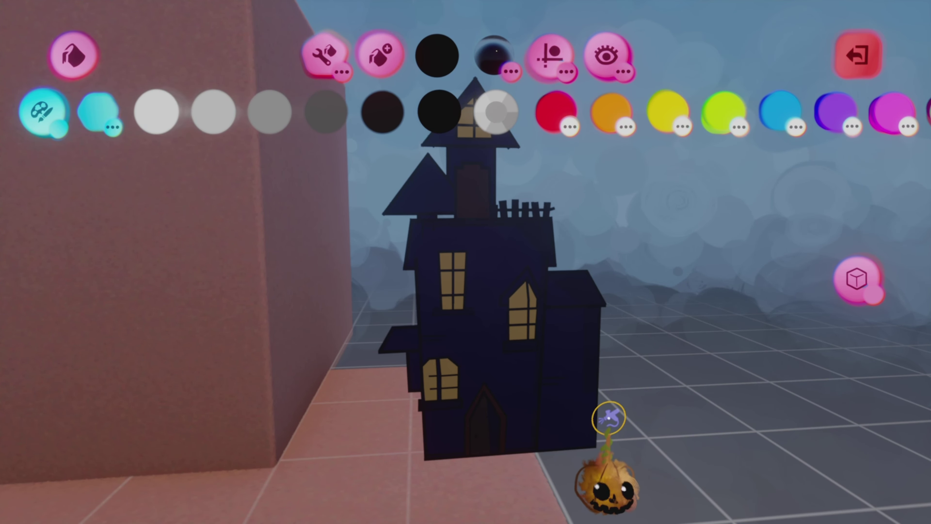
{"action": "key", "text": "ctrl+z"}
{"action": "key", "text": "Escape"}
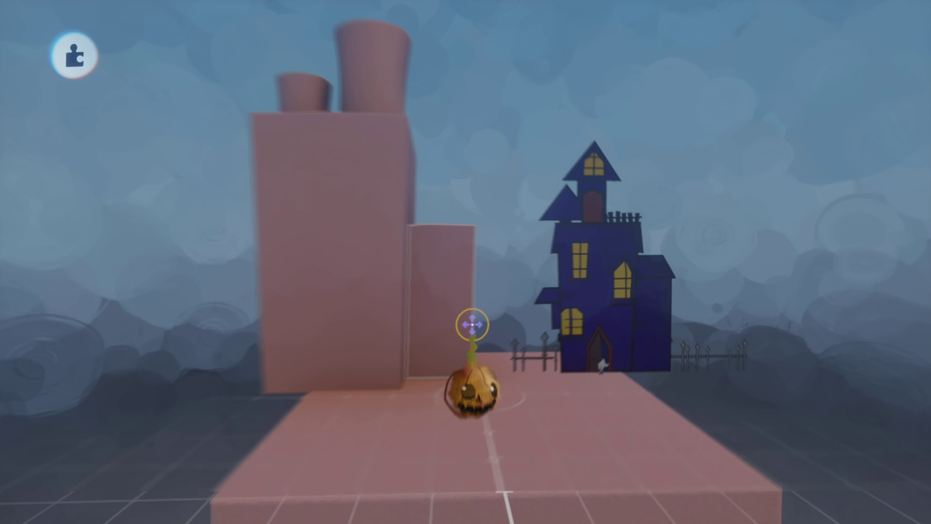
Step: Assemble the 3D house by positioning its side annexes and fitting slatted roofs on the annexes and main block
{"action": "left_click", "coordinate": [472, 330]}
{"action": "left_click_drag", "start_coordinate": [454, 185], "coordinate": [454, 126]}
{"action": "left_click", "coordinate": [381, 114]}
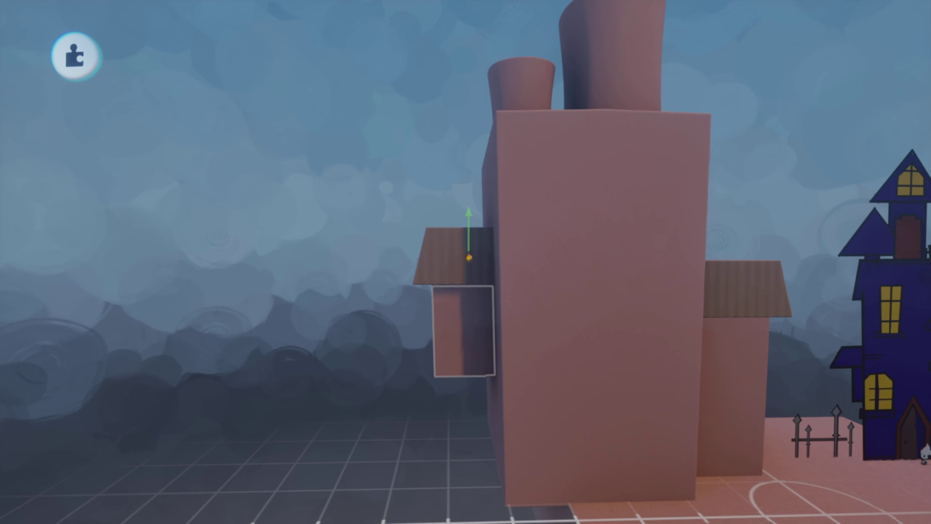
{"action": "mouse_move", "coordinate": [468, 251]}
{"action": "left_mouse_down"}
{"action": "mouse_move", "coordinate": [470, 317]}
{"action": "mouse_move", "coordinate": [531, 208]}
{"action": "mouse_move", "coordinate": [513, 208]}
{"action": "mouse_move", "coordinate": [557, 198]}
{"action": "mouse_move", "coordinate": [571, 214]}
{"action": "mouse_move", "coordinate": [517, 225]}
{"action": "mouse_move", "coordinate": [516, 199]}
{"action": "mouse_move", "coordinate": [569, 418]}
{"action": "left_mouse_up"}
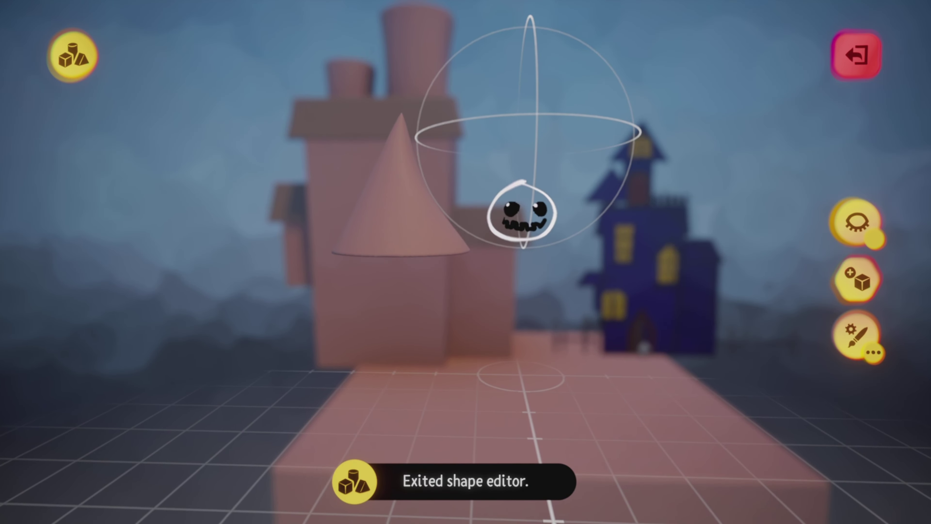
Step: Sculpt a concave conical tower roof and a surrounding rim cut through with a ring of arched openings
{"action": "middle_click_drag", "start_coordinate": [521, 213], "coordinate": [522, 212]}
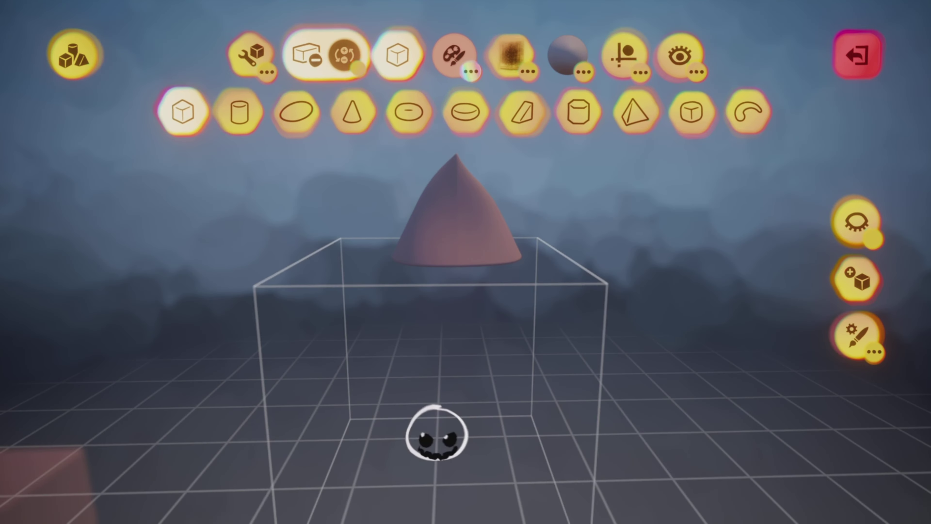
{"action": "key", "text": "Escape"}
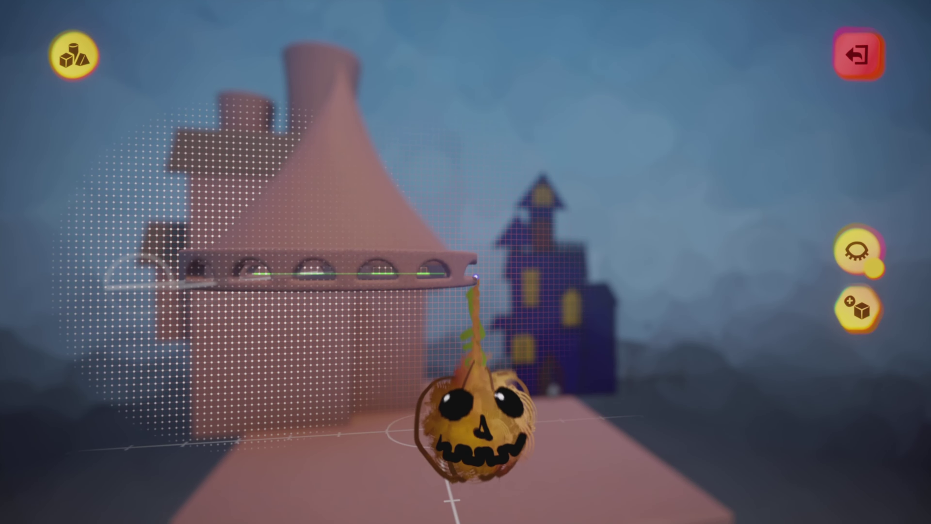
{"action": "key", "text": "Escape"}
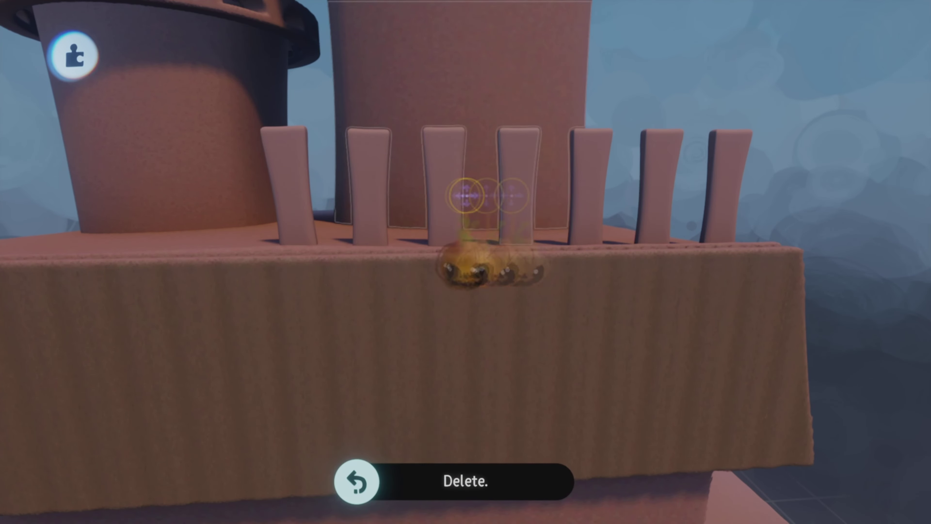
Step: Set a row of tapered fence posts along the main roof's edge and sculpt a pointed window panel
{"action": "mouse_move", "coordinate": [461, 193]}
{"action": "left_mouse_down"}
{"action": "mouse_move", "coordinate": [444, 193]}
{"action": "mouse_move", "coordinate": [455, 196]}
{"action": "left_mouse_up"}
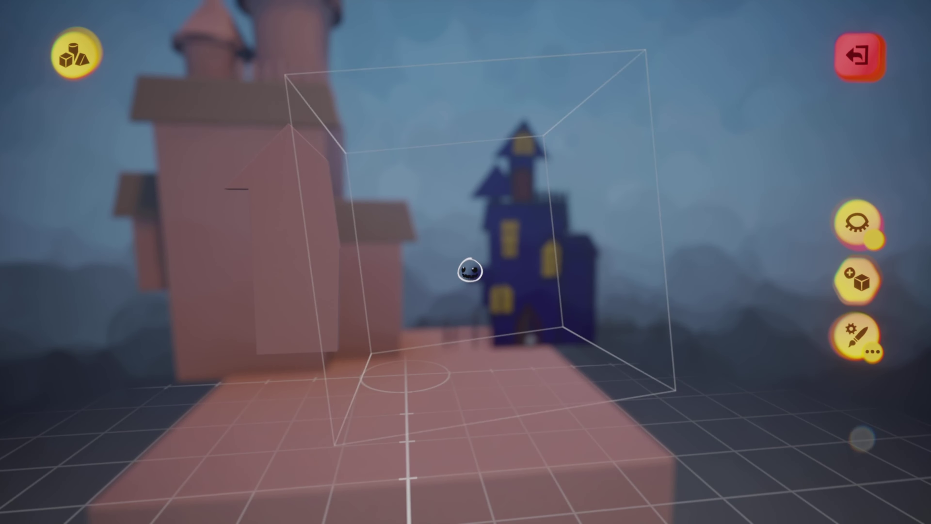
{"action": "left_click_drag", "start_coordinate": [469, 270], "coordinate": [92, 276]}
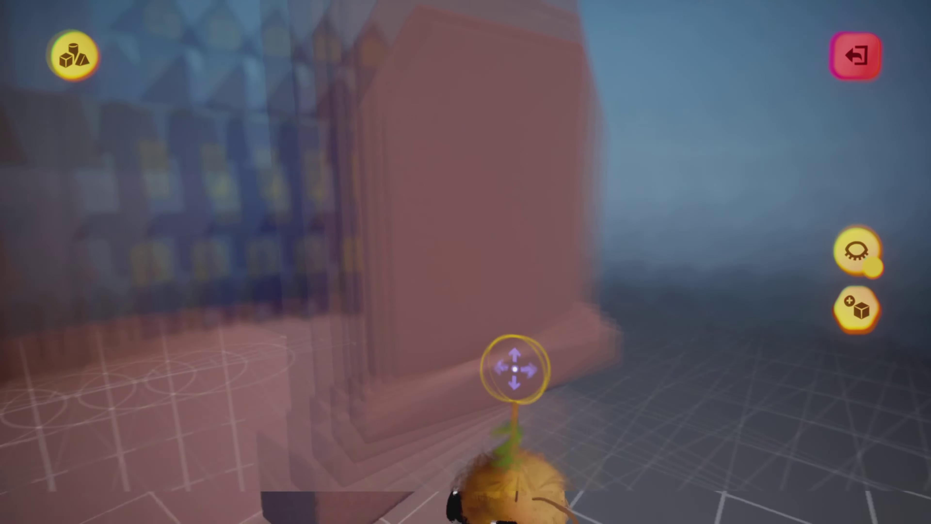
Step: Build a window with clipped upper corners, giving it a sill, a central vertical bar and horizontal crossbars
{"action": "key", "text": "Escape"}
{"action": "left_click_drag", "start_coordinate": [460, 292], "coordinate": [363, 179]}
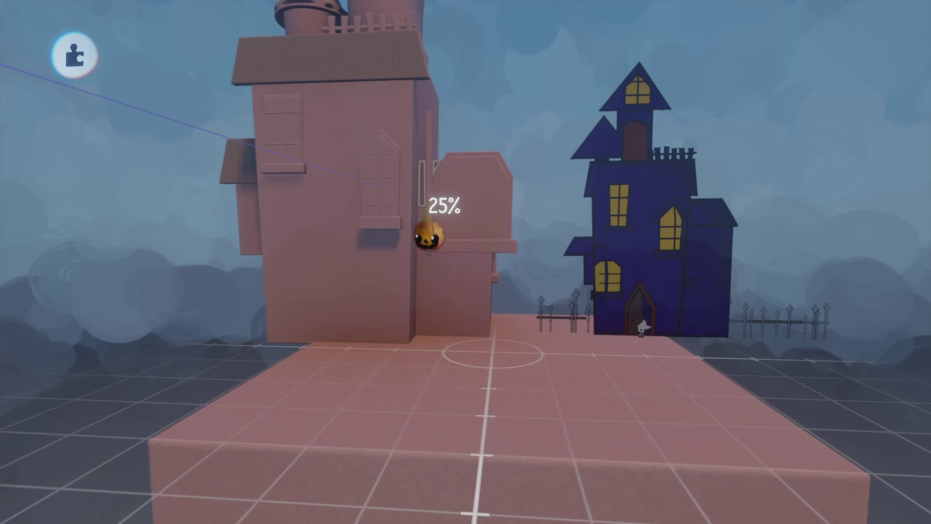
{"action": "left_click", "coordinate": [429, 237]}
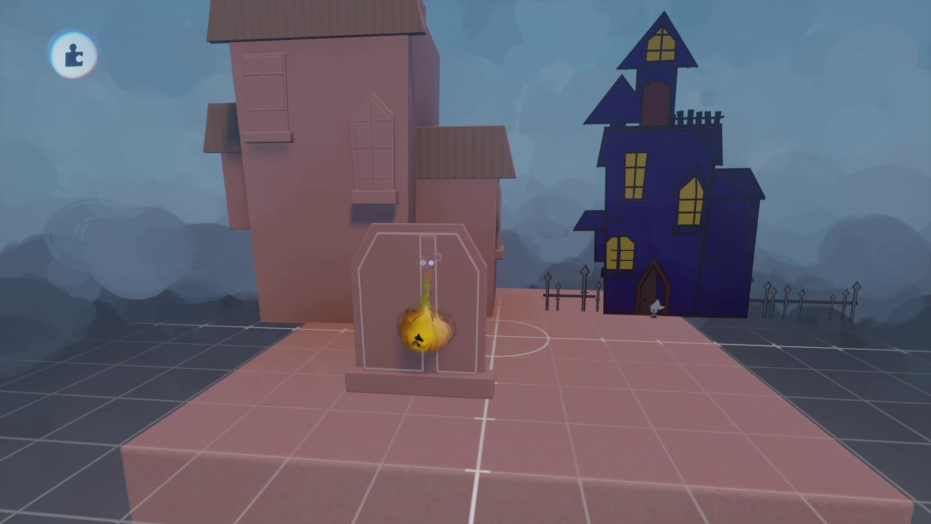
{"action": "left_click_drag", "start_coordinate": [427, 263], "coordinate": [412, 282]}
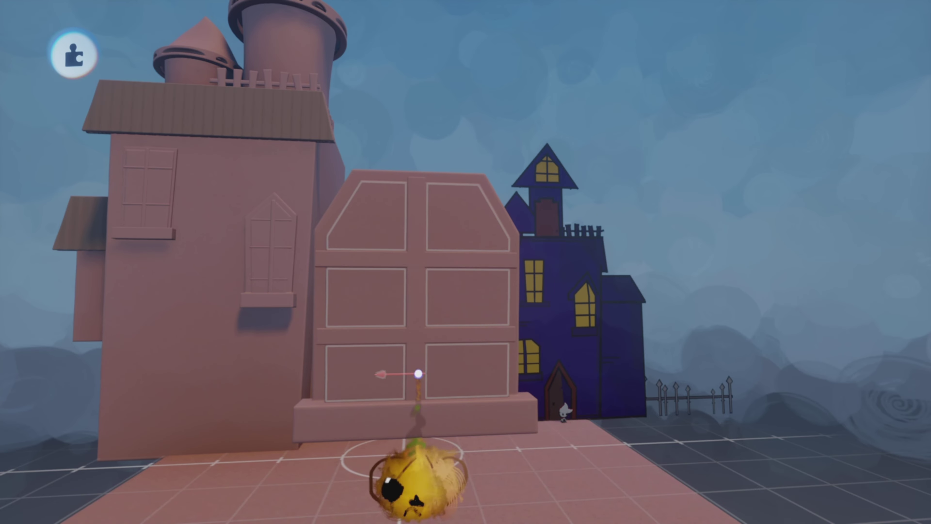
{"action": "left_click_drag", "start_coordinate": [418, 374], "coordinate": [493, 160]}
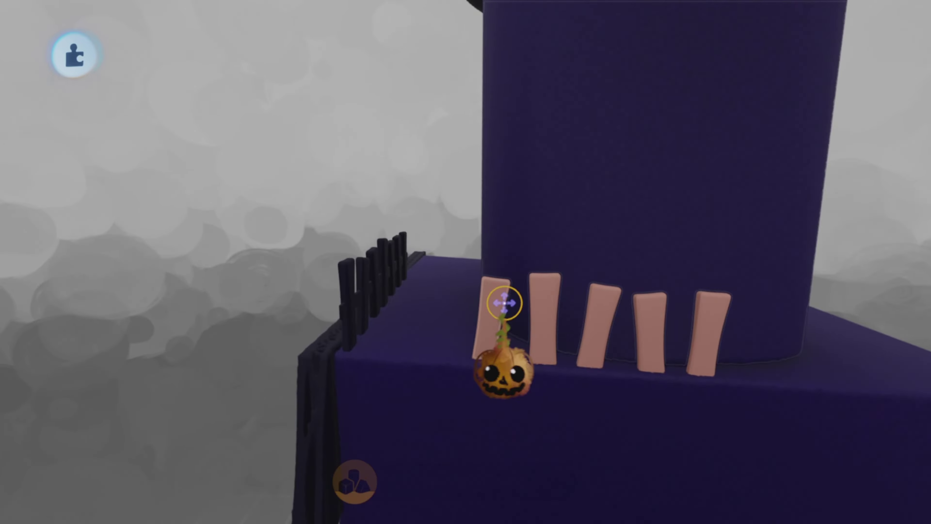
Step: Delete a surplus roof fence post and carve narrow plank grooves into the pointed red front door
{"action": "key", "text": "Delete"}
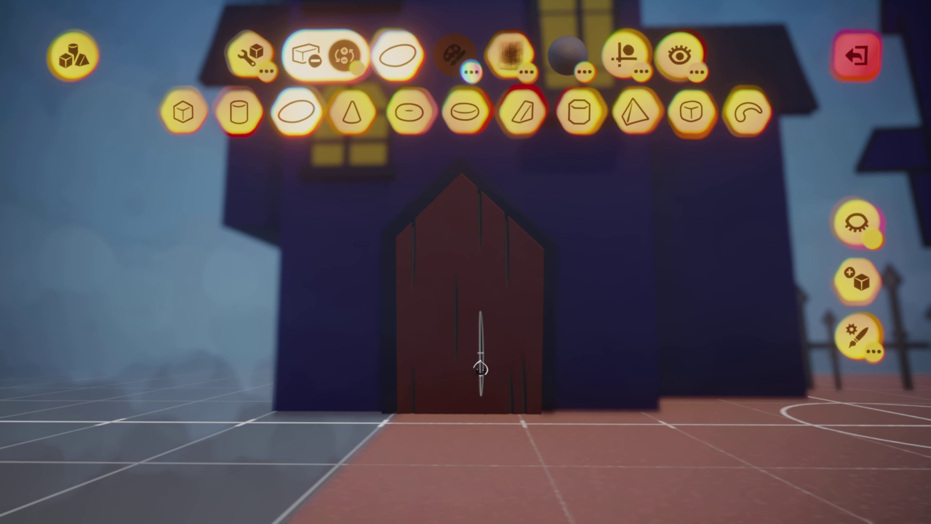
{"action": "key", "text": "Escape"}
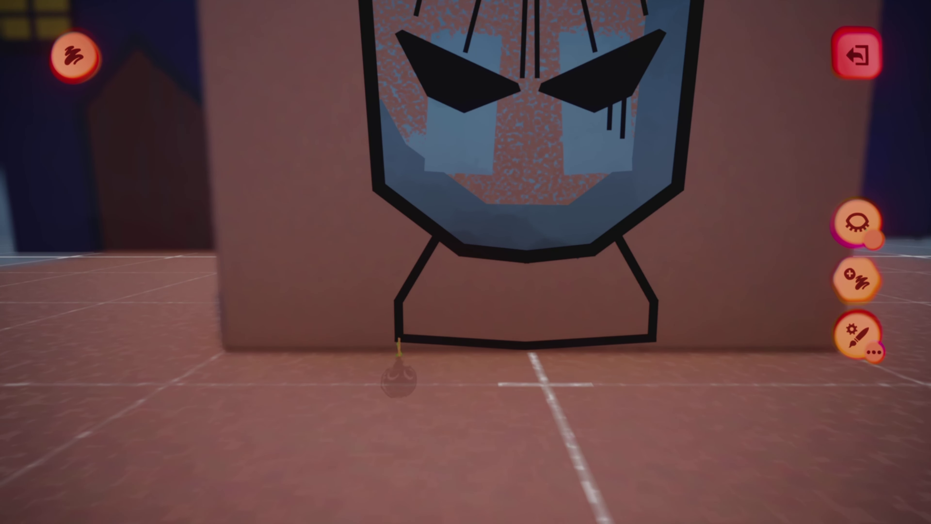
Step: Draw mirrored inner and outer black outlines for the base below the blue face, and reopen the painting for editing
{"action": "scroll", "coordinate": [450, 318], "scroll_direction": "up", "scroll_amount": 3}
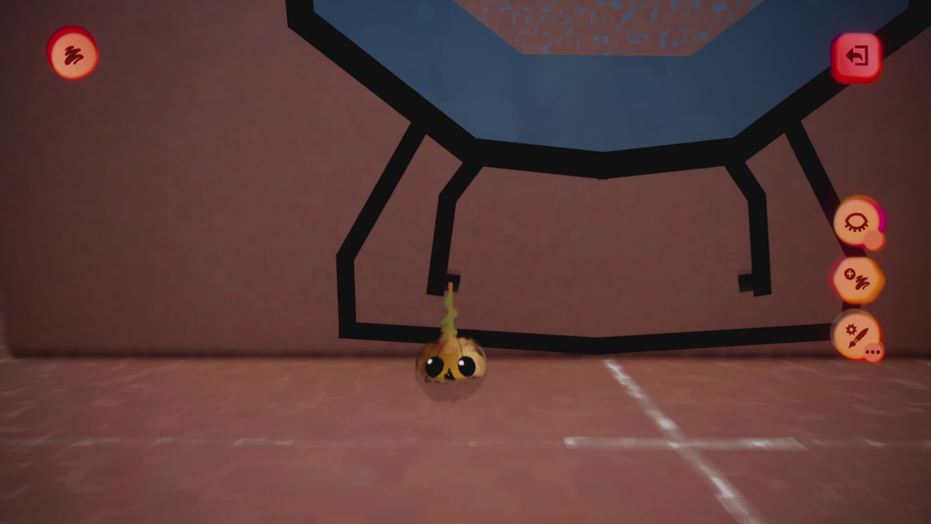
{"action": "key", "text": "Escape"}
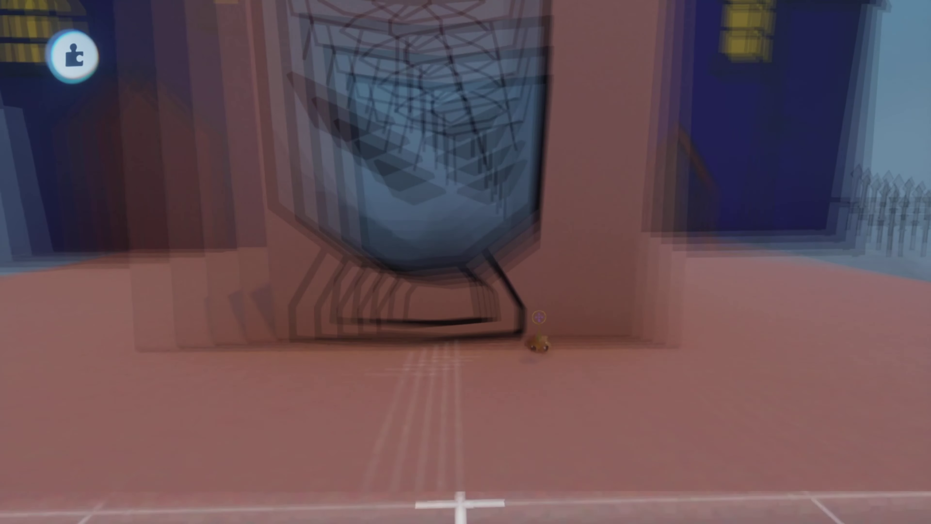
{"action": "left_click", "coordinate": [539, 316]}
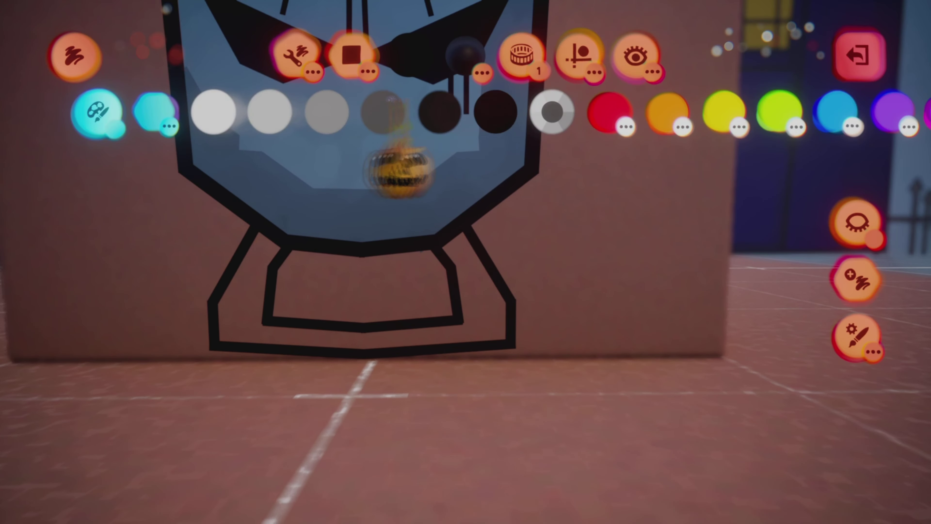
Step: Fill the area between the base outlines below the blue face with shaded dark blue strokes, and finish the painting
{"action": "left_click_drag", "start_coordinate": [453, 295], "coordinate": [475, 315]}
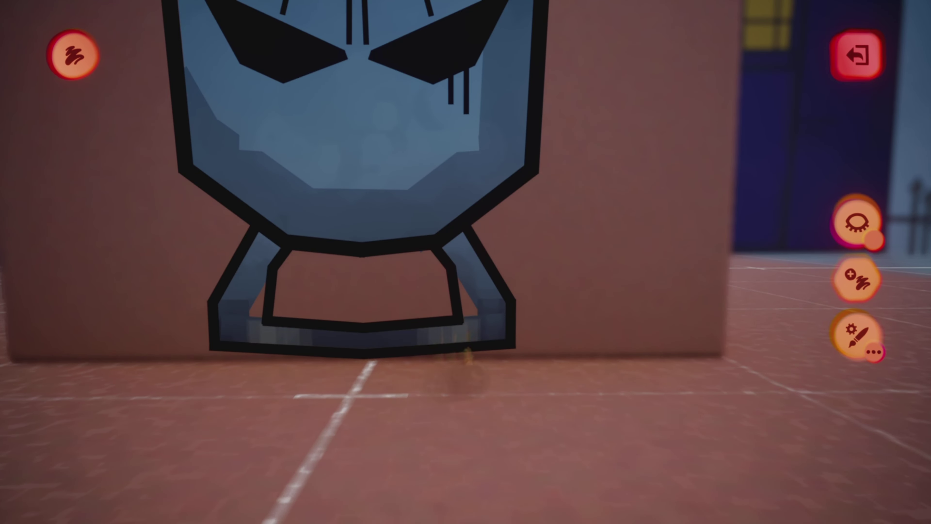
{"action": "key", "text": "Escape"}
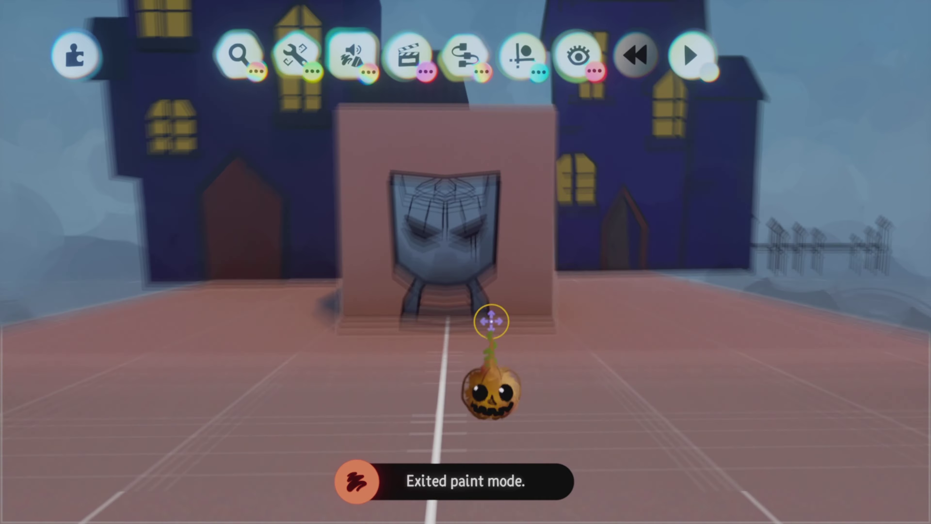
{"action": "left_click", "coordinate": [490, 322]}
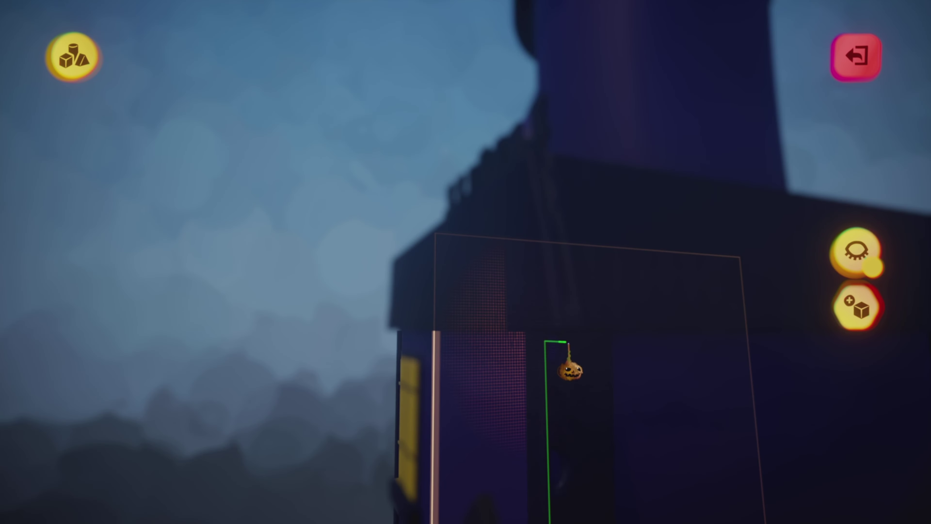
Step: Carve a vertical row of rounded and triangular notches into the dark corner trim of the purple house wall
{"action": "key", "text": "Escape"}
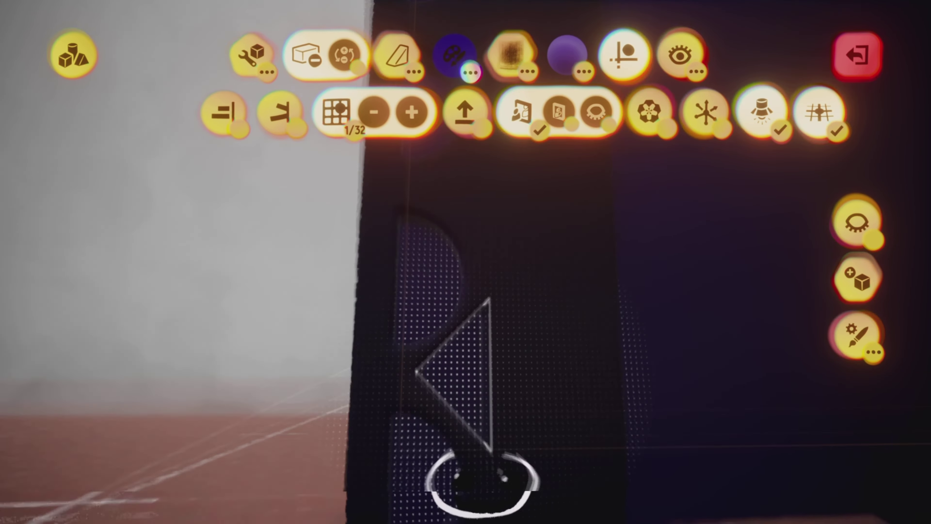
{"action": "mouse_move", "coordinate": [499, 436]}
{"action": "left_mouse_down"}
{"action": "mouse_move", "coordinate": [496, 378]}
{"action": "mouse_move", "coordinate": [505, 433]}
{"action": "mouse_move", "coordinate": [496, 403]}
{"action": "left_mouse_up"}
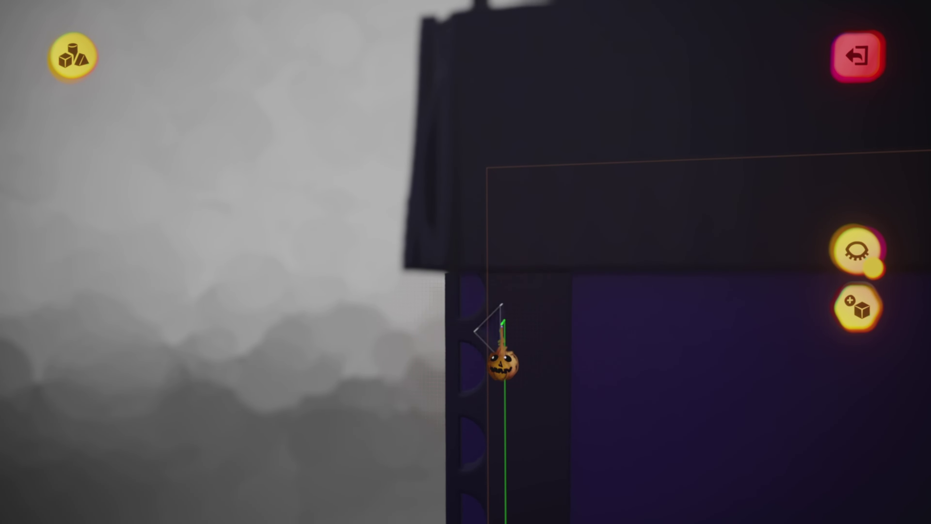
{"action": "middle_click_drag", "start_coordinate": [502, 363], "coordinate": [488, 346]}
{"action": "left_click_drag", "start_coordinate": [488, 346], "coordinate": [587, 152]}
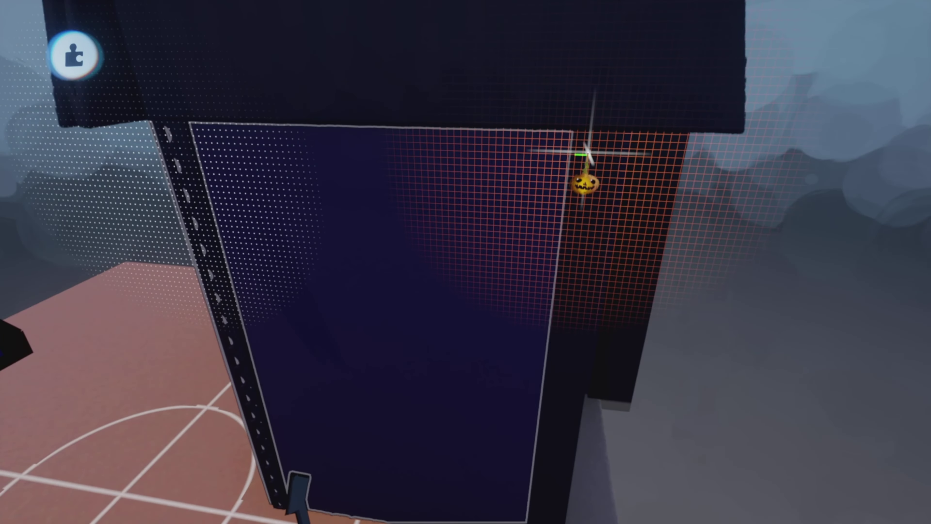
{"action": "left_click_drag", "start_coordinate": [601, 198], "coordinate": [606, 258]}
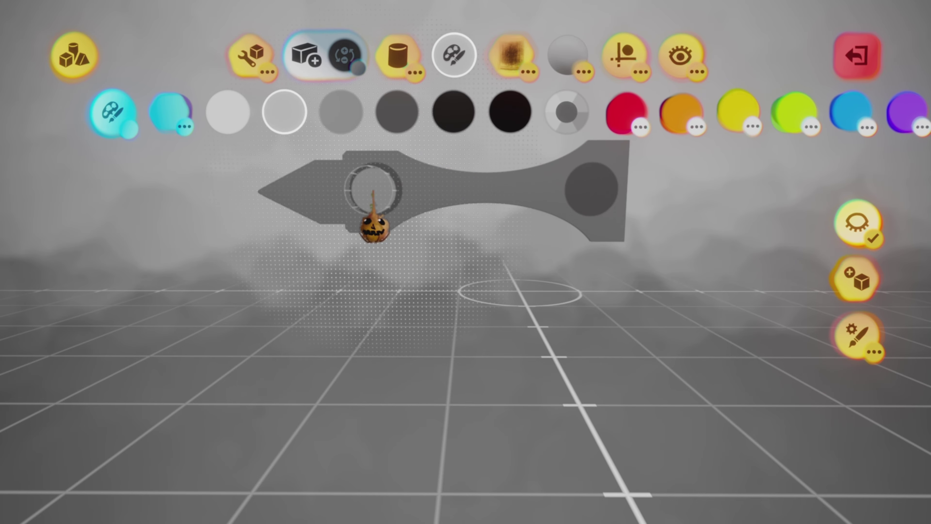
Step: Finish the pointed grey door hinge with round bolts, and carve short horizontal plank grooves into the dark blue wall panel
{"action": "key", "text": "Escape"}
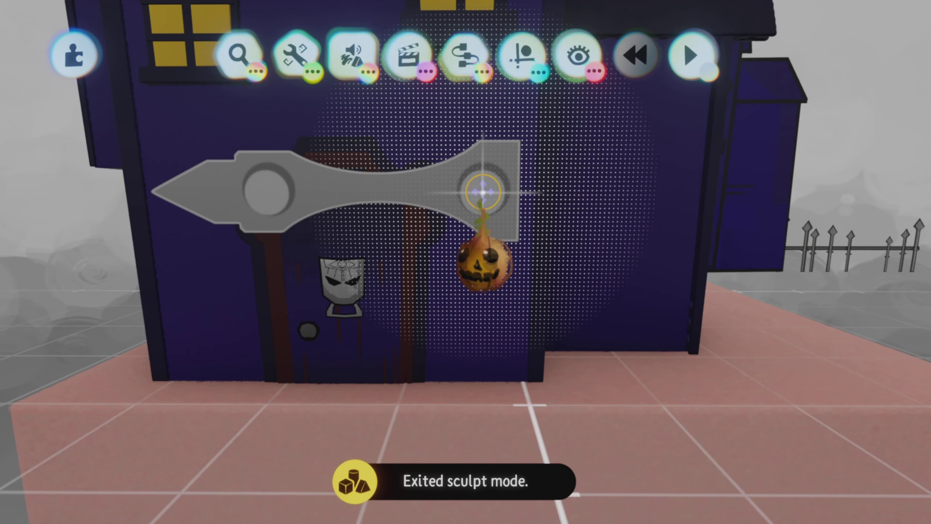
{"action": "left_click", "coordinate": [483, 261]}
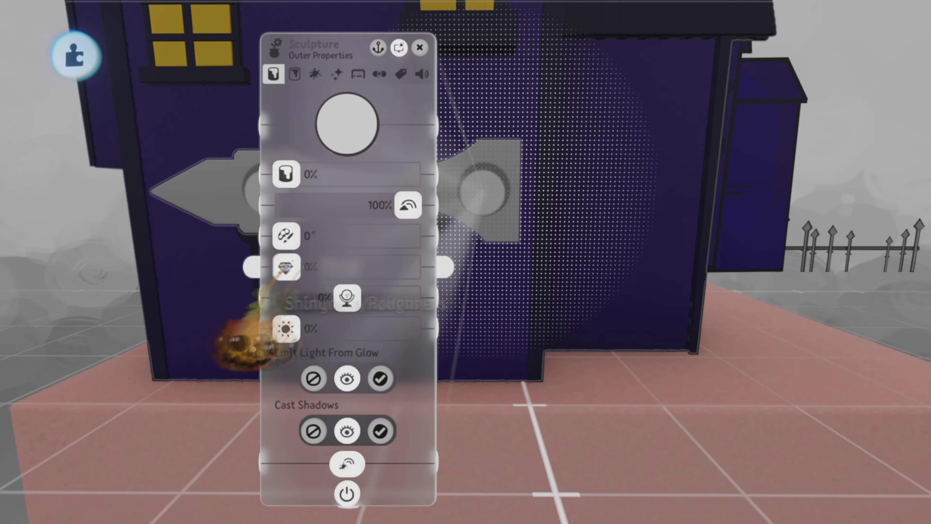
{"action": "key", "text": "Escape"}
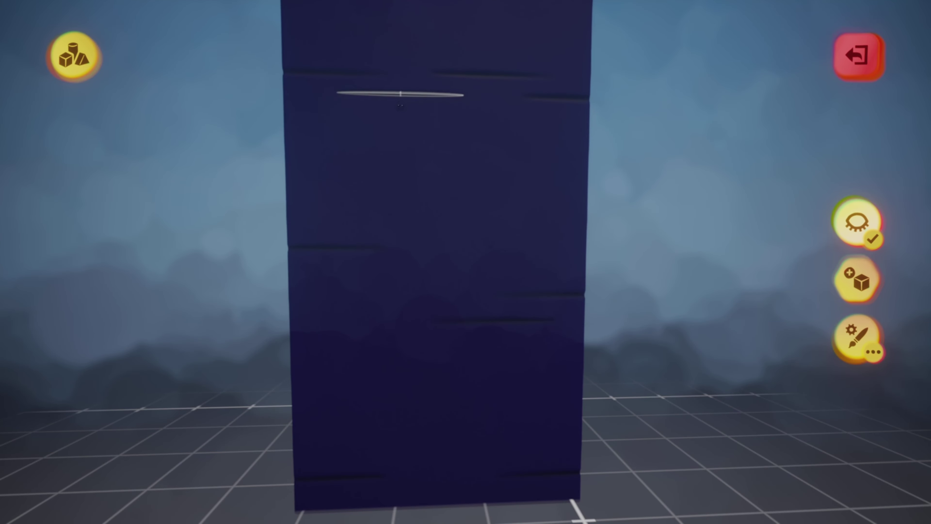
{"action": "key", "text": "Escape"}
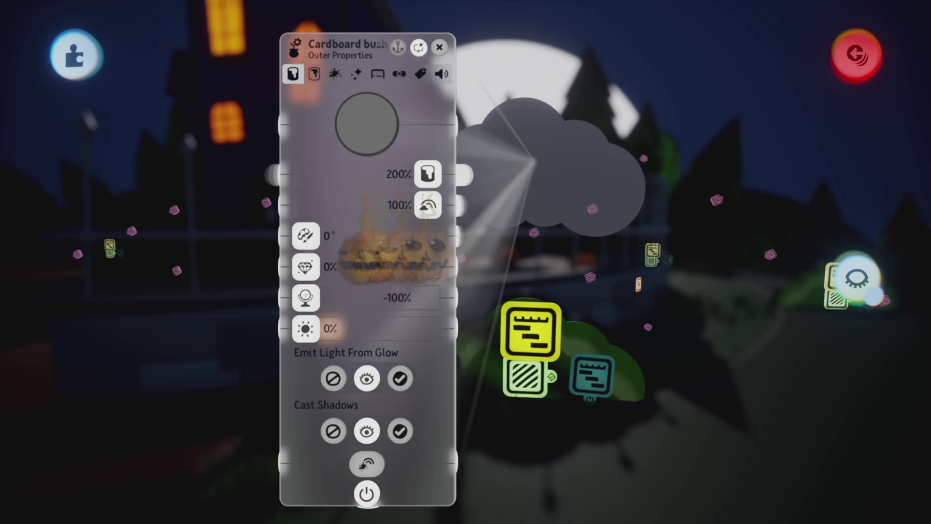
Step: Tint the cardboard bush grey at 200% as a cloud, and scale the rounded dotted green shape to about 258%
{"action": "key", "text": "Escape"}
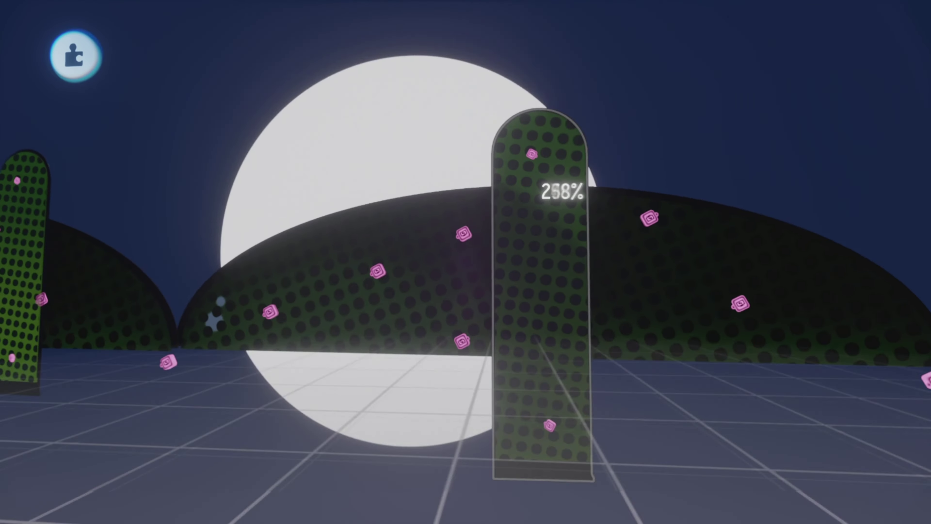
{"action": "left_click_drag", "start_coordinate": [214, 317], "coordinate": [183, 279]}
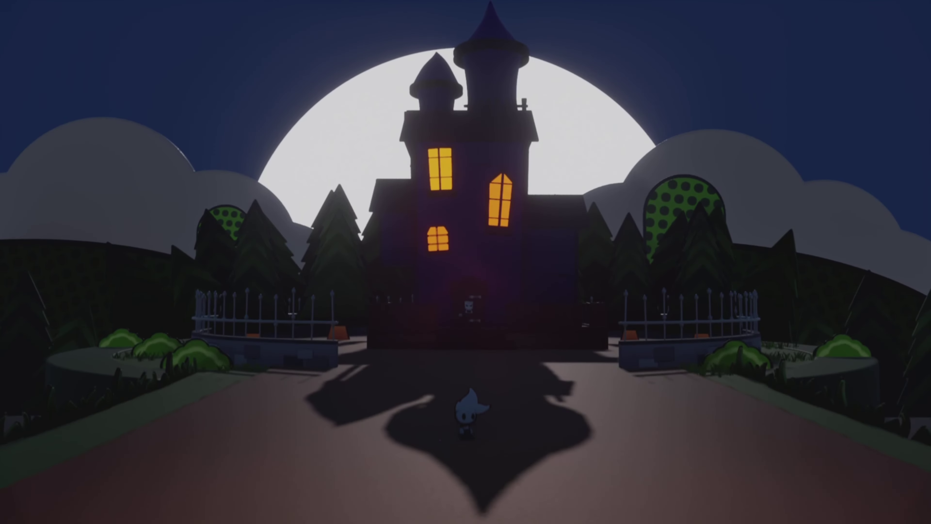
Step: Sculpt a brown arch with pale cone spikes over the path in front of the haunted house
{"action": "key", "text": "Escape"}
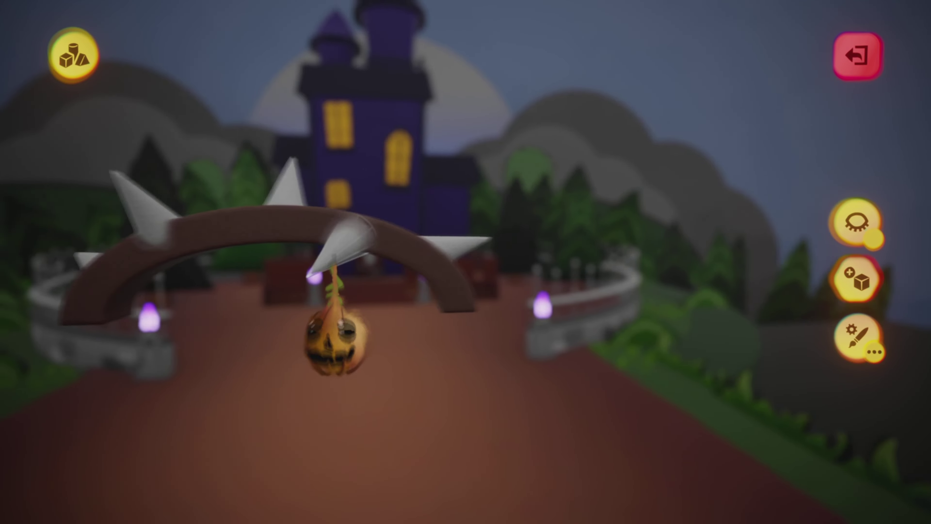
{"action": "key", "text": "Escape"}
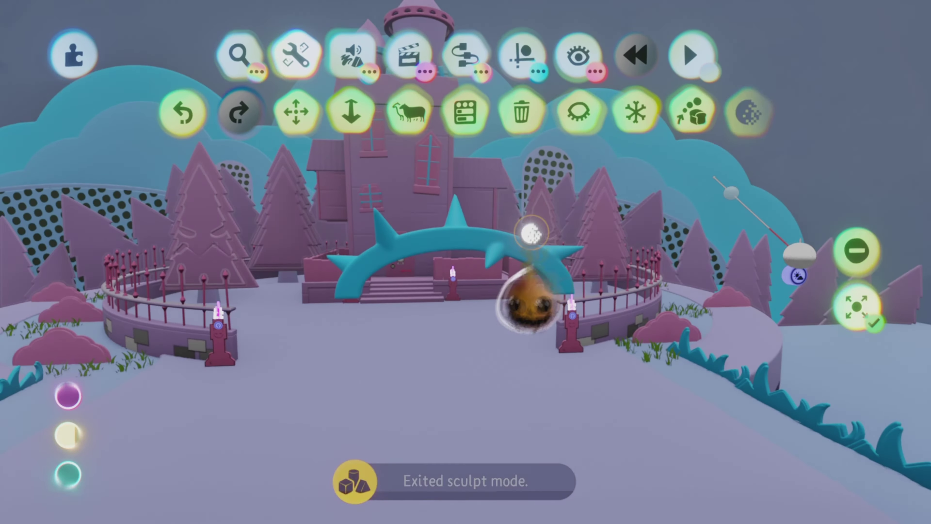